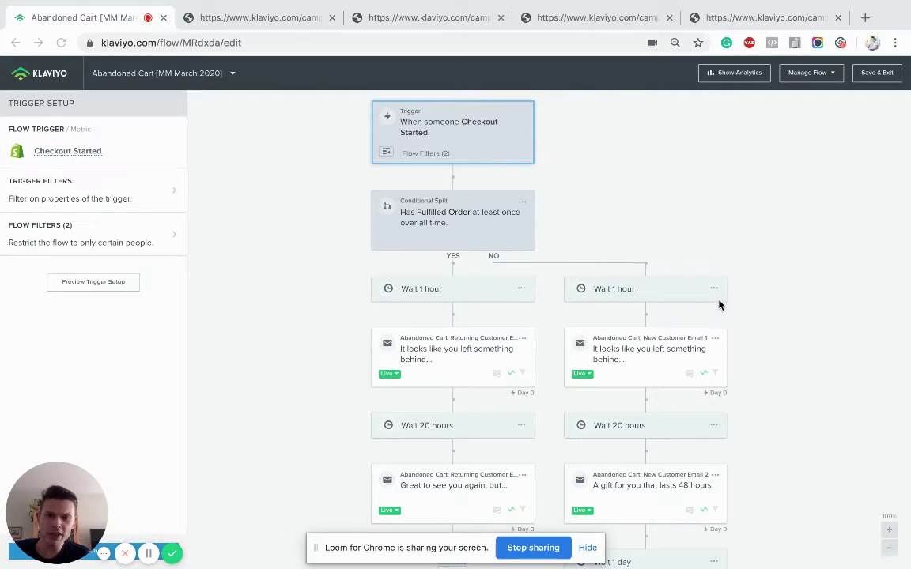
Step: Scroll up and down the Abandoned Cart flow to review its email sequence
scroll(767, 360, "down", 1)
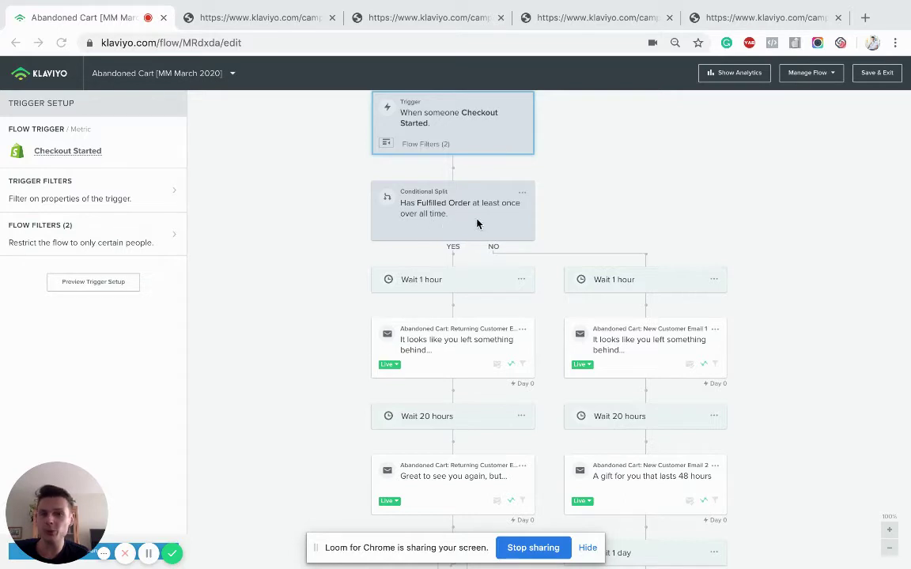
scroll(486, 309, "down", 1)
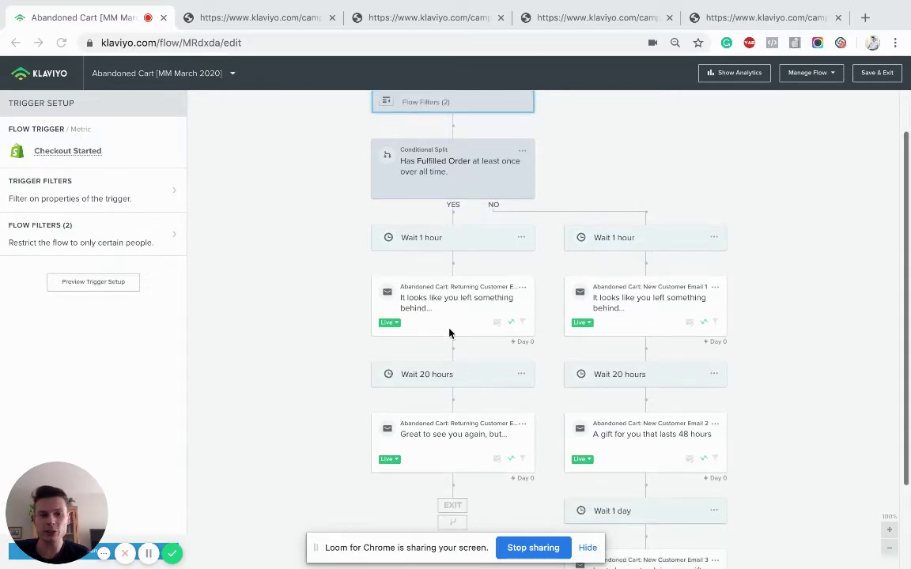
scroll(652, 402, "up", 1)
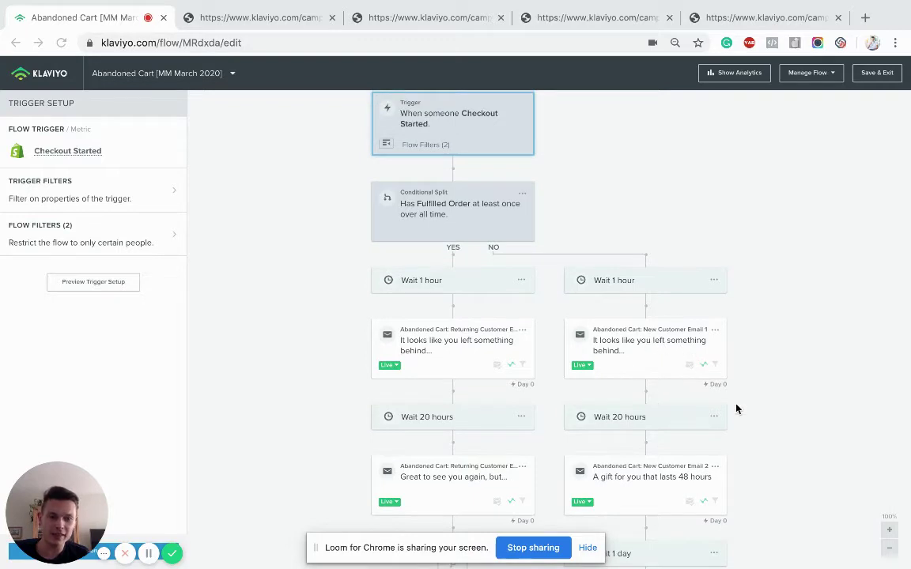
scroll(741, 342, "down", 1)
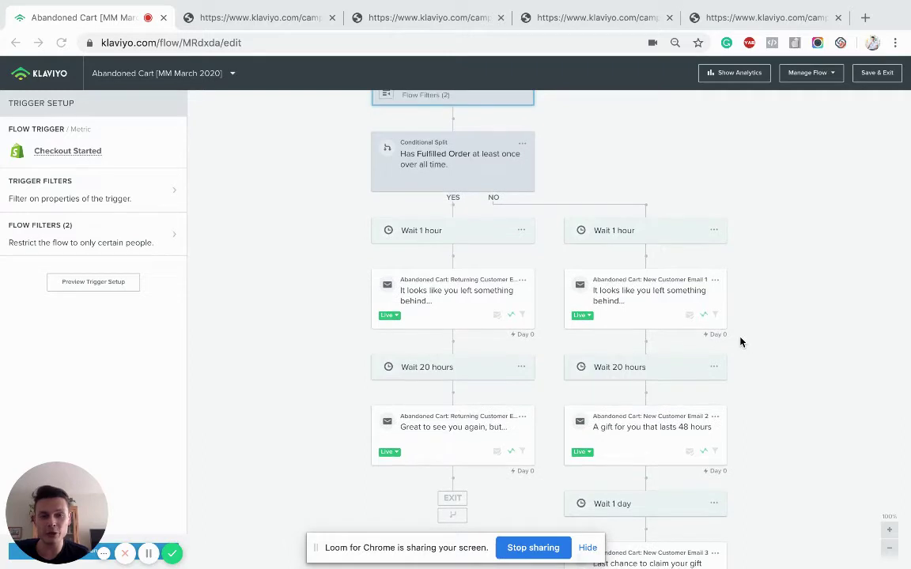
scroll(741, 341, "down", 1)
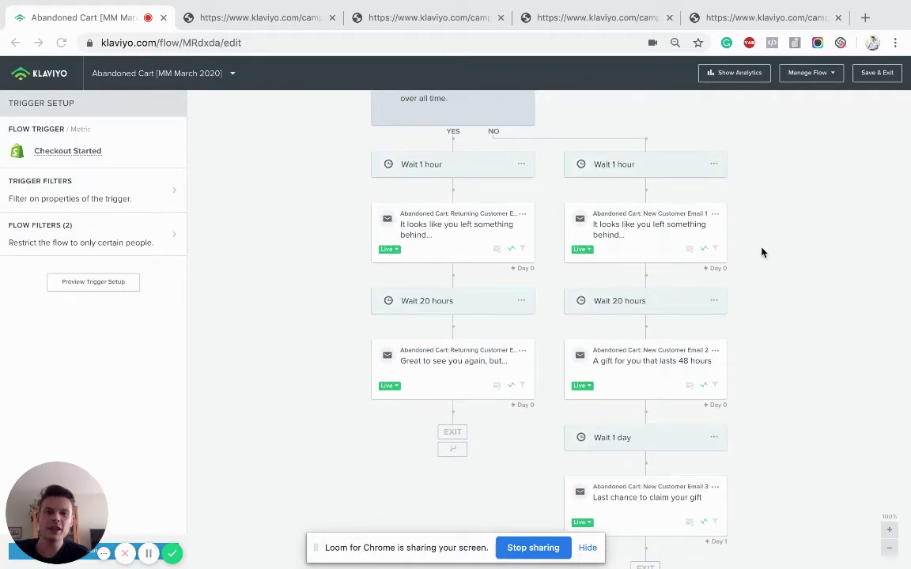
scroll(762, 252, "up", 1)
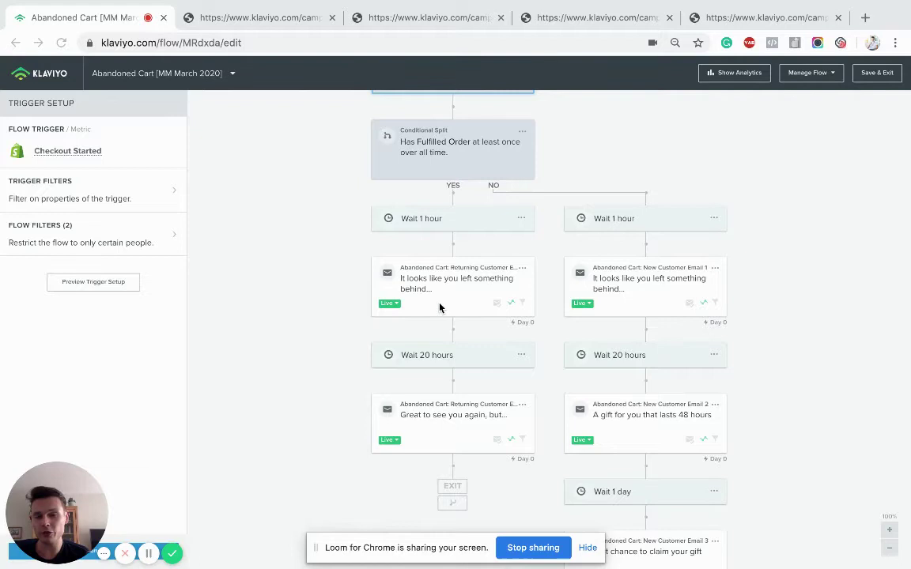
scroll(679, 325, "up", 1)
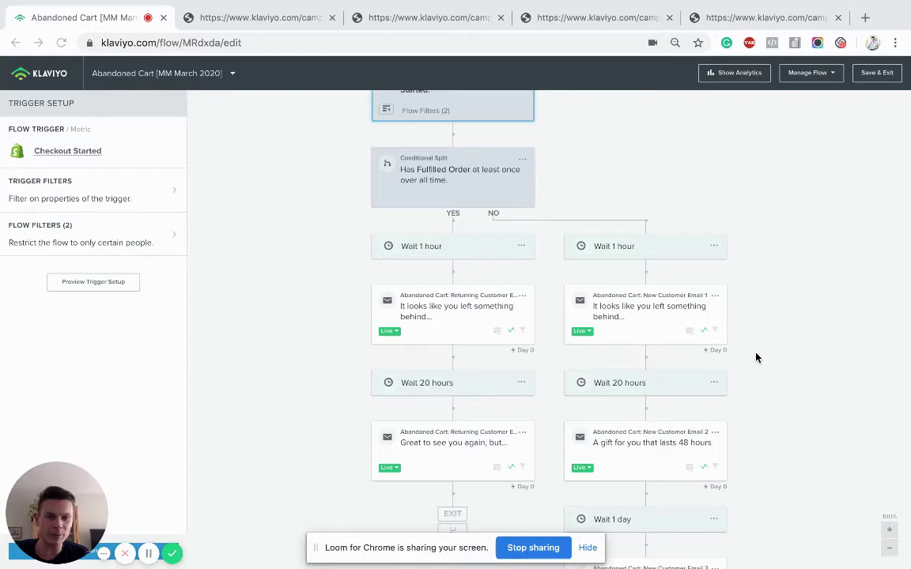
scroll(756, 357, "up", 1)
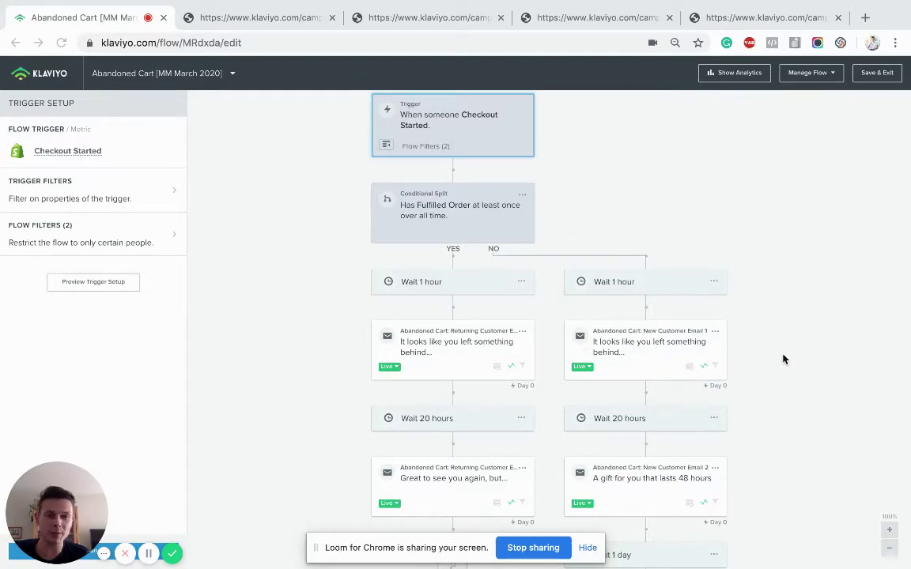
scroll(795, 358, "down", 1)
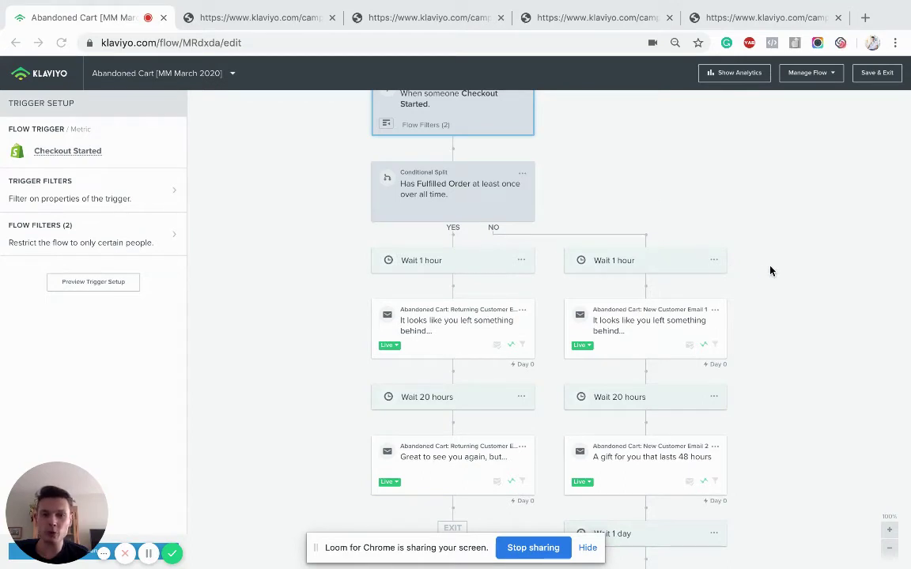
scroll(771, 271, "down", 1)
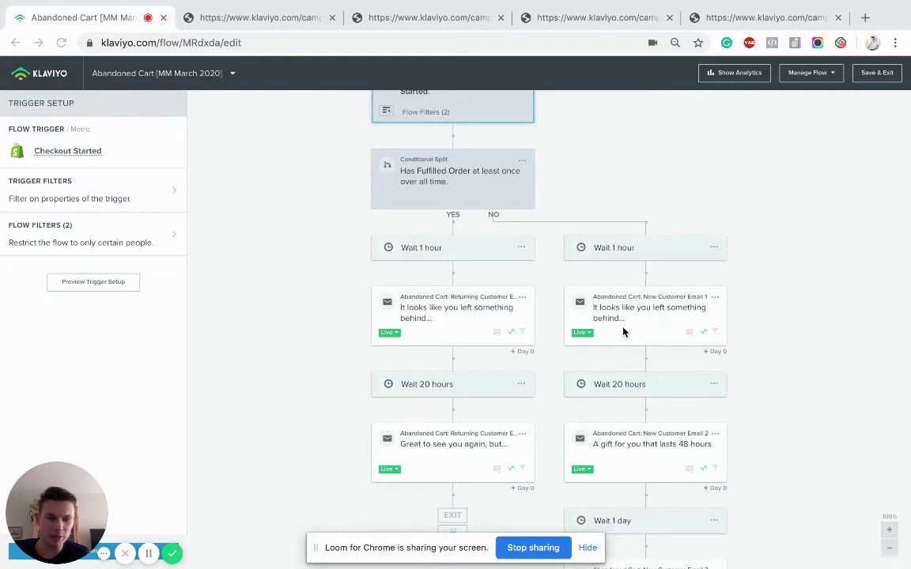
scroll(622, 332, "down", 1)
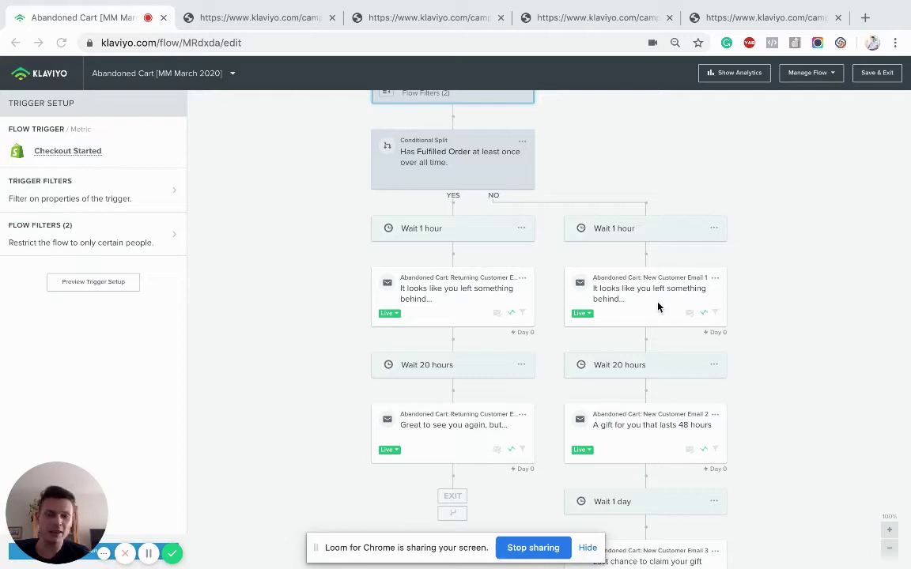
Step: Show the 'Don't forget to complete your order' web view down to its COMPLETE MY ORDER button
left_click(246, 19)
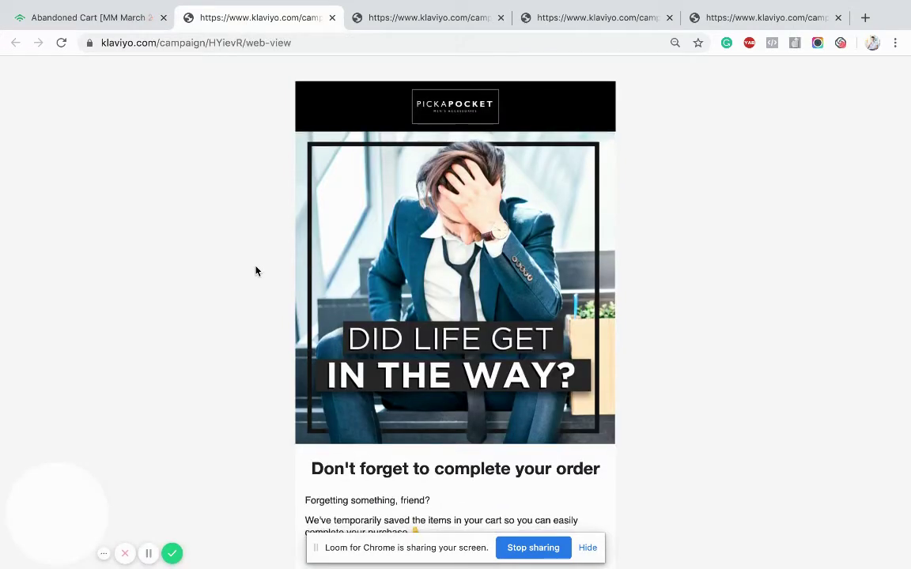
scroll(256, 271, "down", 1)
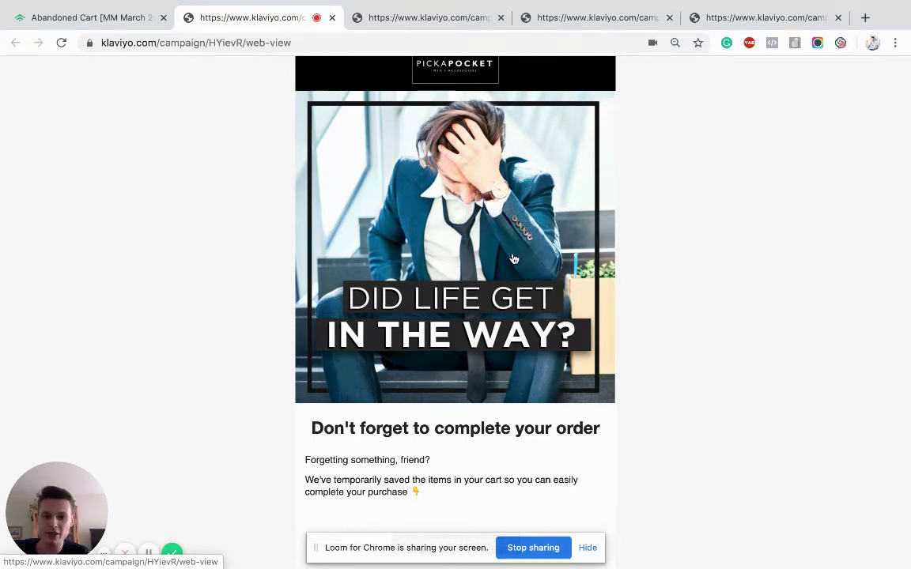
scroll(514, 251, "down", 1)
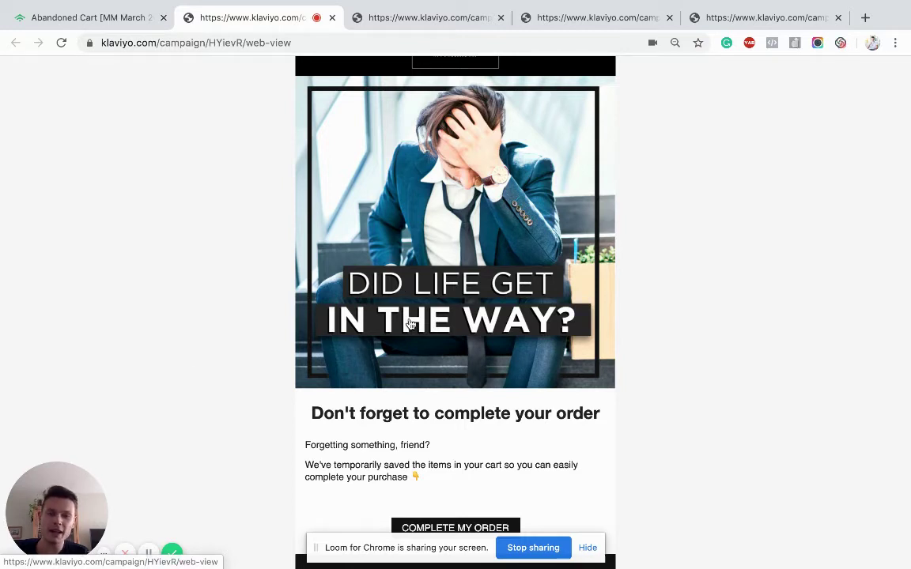
scroll(410, 324, "down", 3)
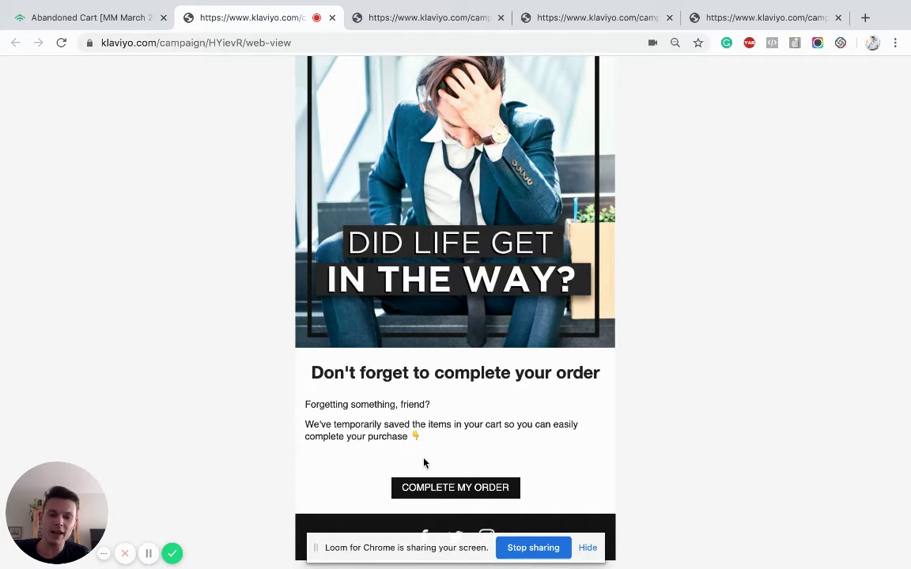
scroll(425, 462, "up", 1)
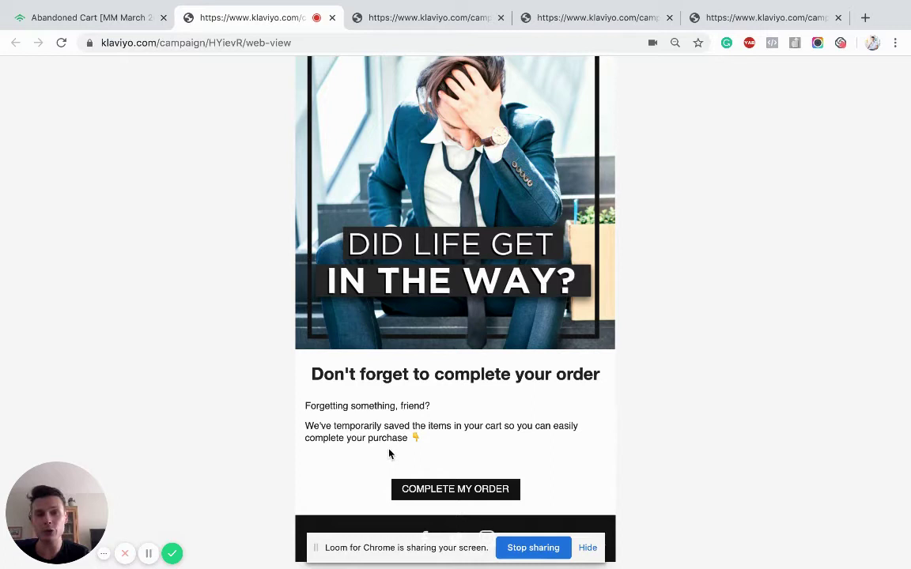
left_click(117, 19)
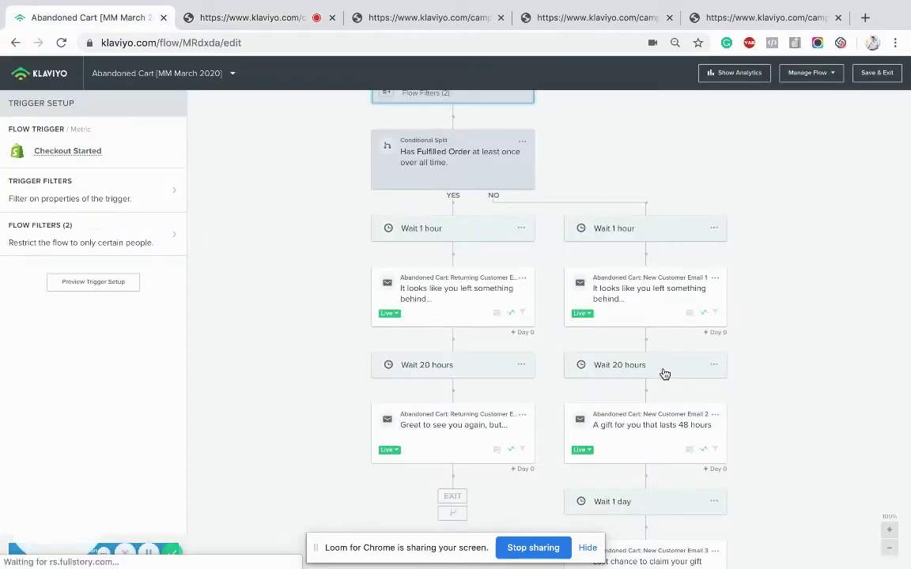
scroll(647, 438, "down", 1)
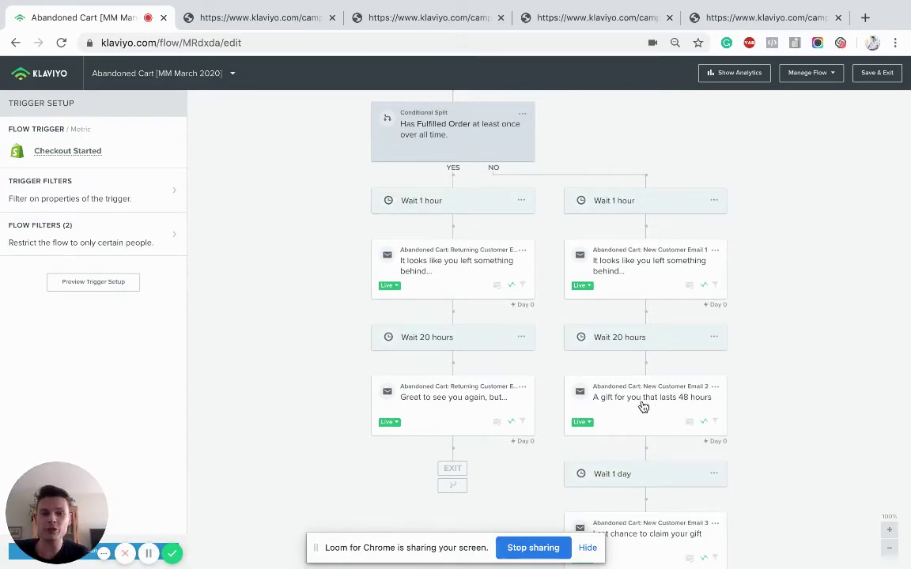
Step: Show the 'Take 10% off your first order' web view with its Claim My 10% Discount button
left_click(431, 22)
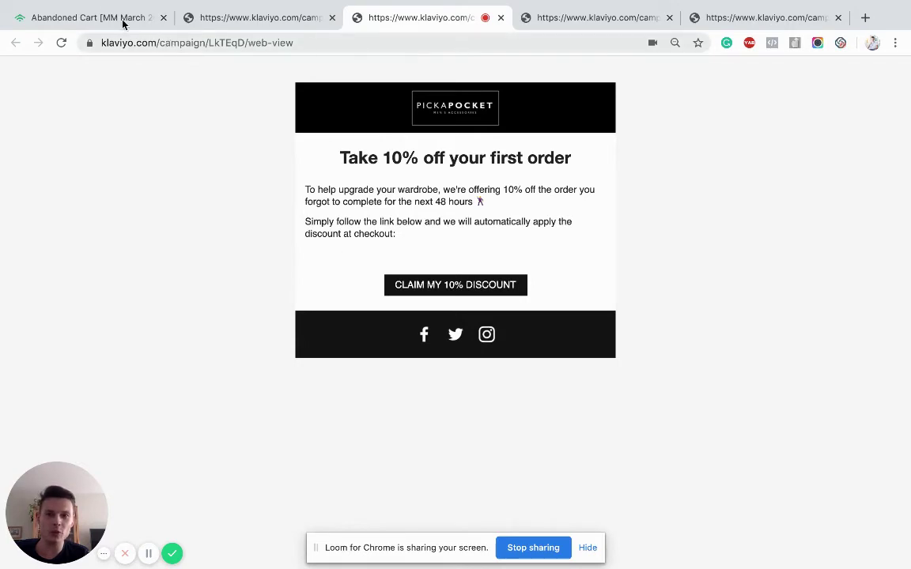
Step: Locate Email 3 in the flow and view the 'You're a stubborn one, aren't ya?' discount email
left_click(99, 19)
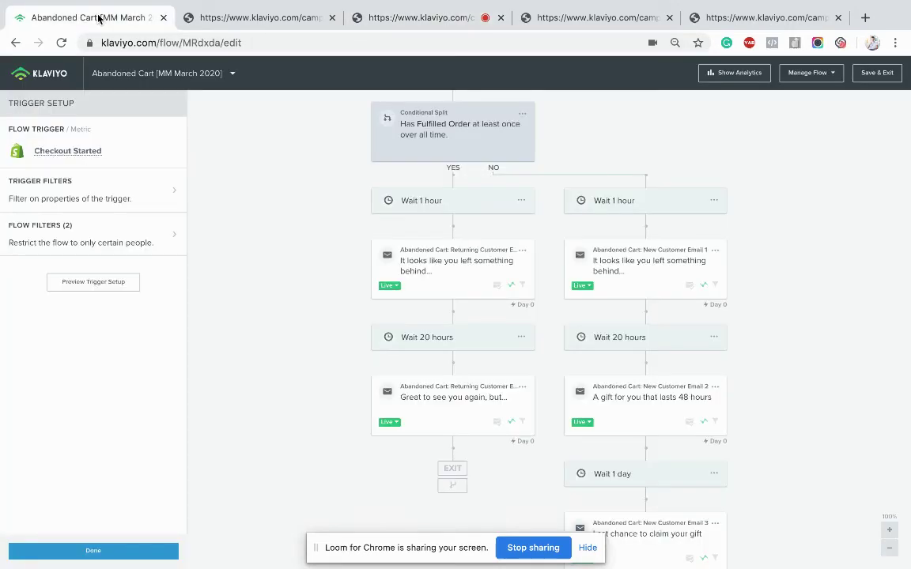
scroll(748, 417, "down", 3)
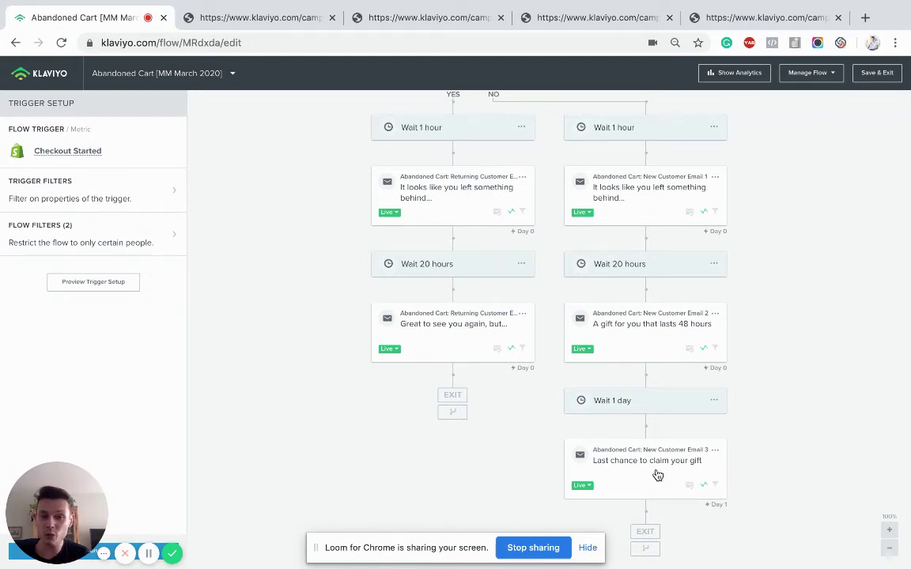
left_click(565, 21)
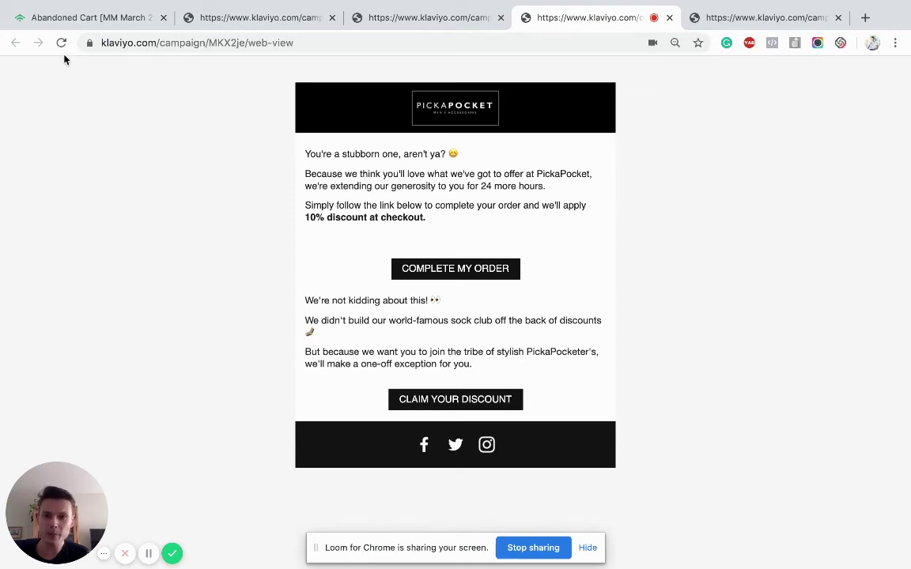
Step: Re-check the flow's trigger and split, then view the returning-customer 'Nice to see you again' email
left_click(59, 14)
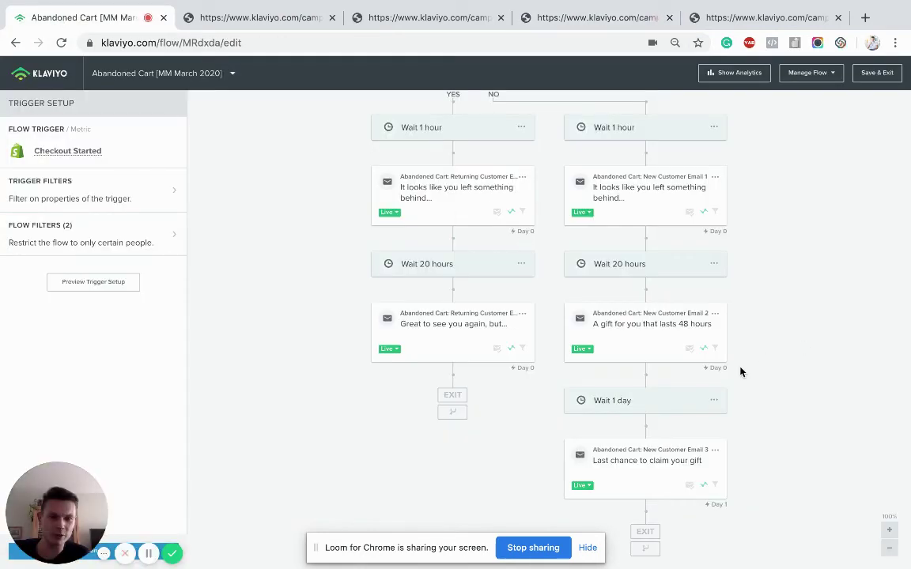
scroll(705, 260, "up", 2)
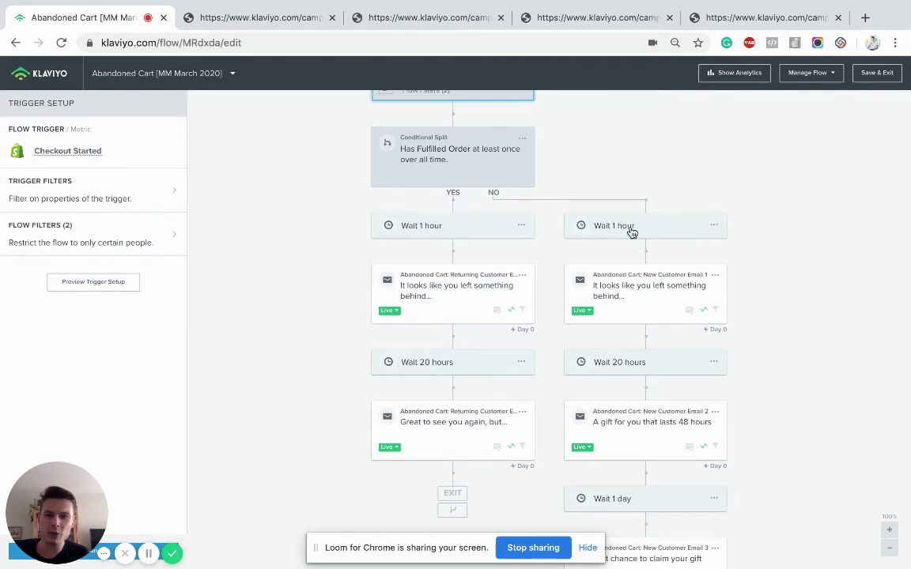
scroll(708, 271, "up", 1)
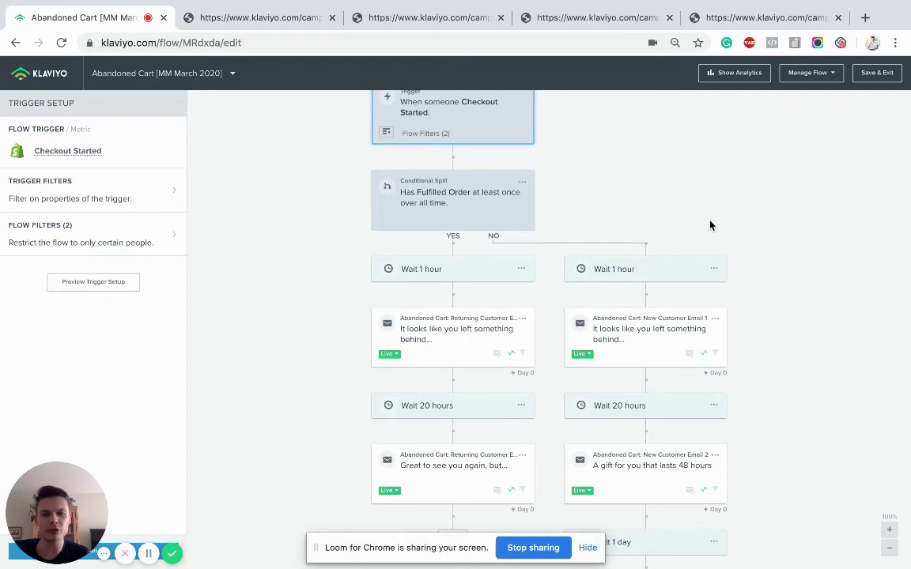
scroll(710, 227, "down", 1)
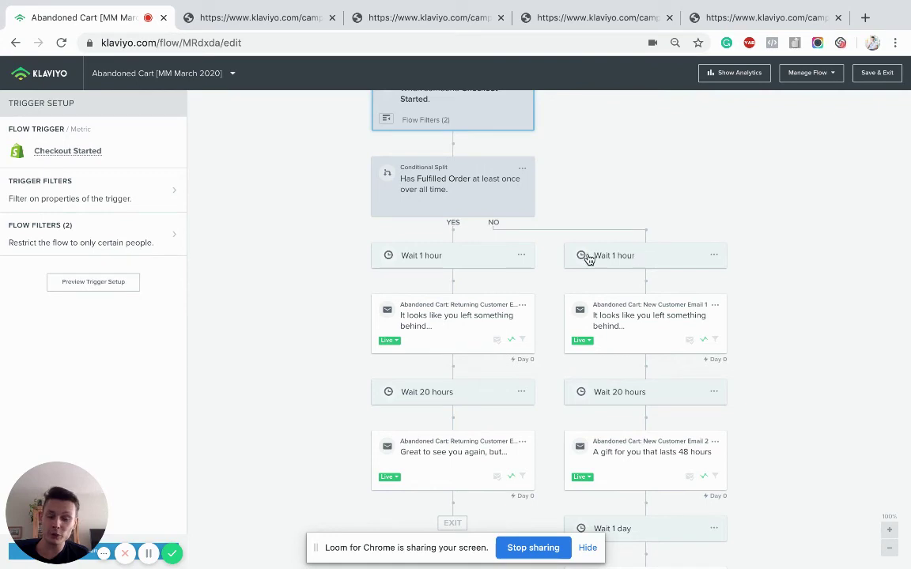
scroll(704, 311, "down", 2)
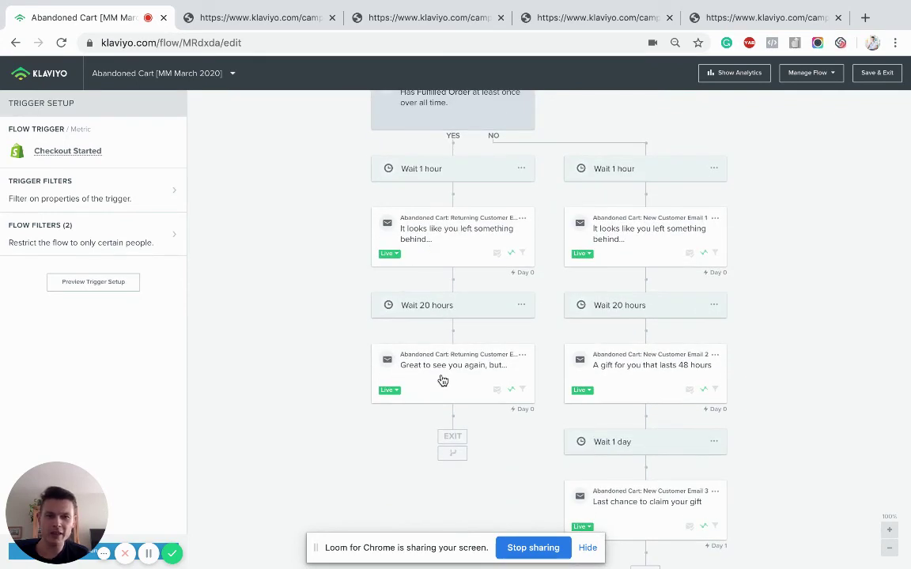
scroll(458, 283, "up", 2)
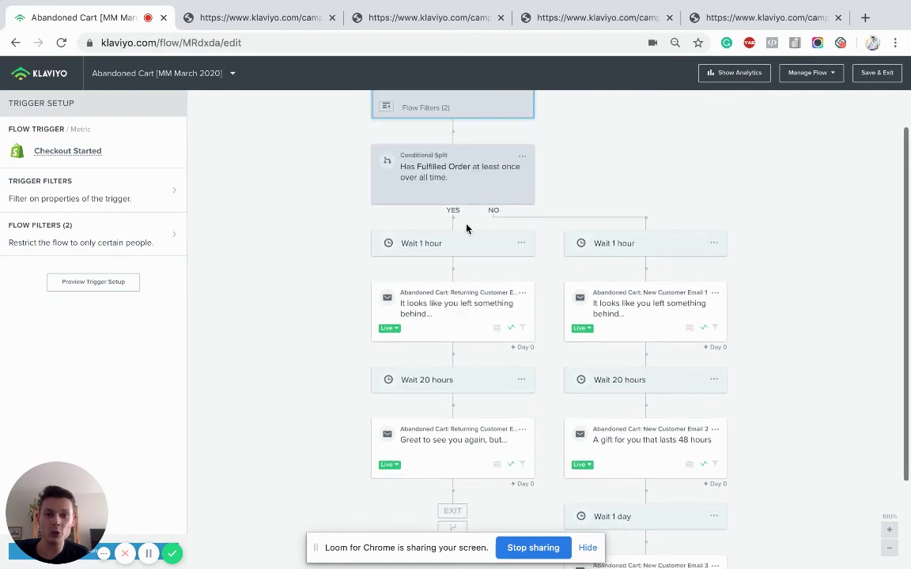
left_click(721, 25)
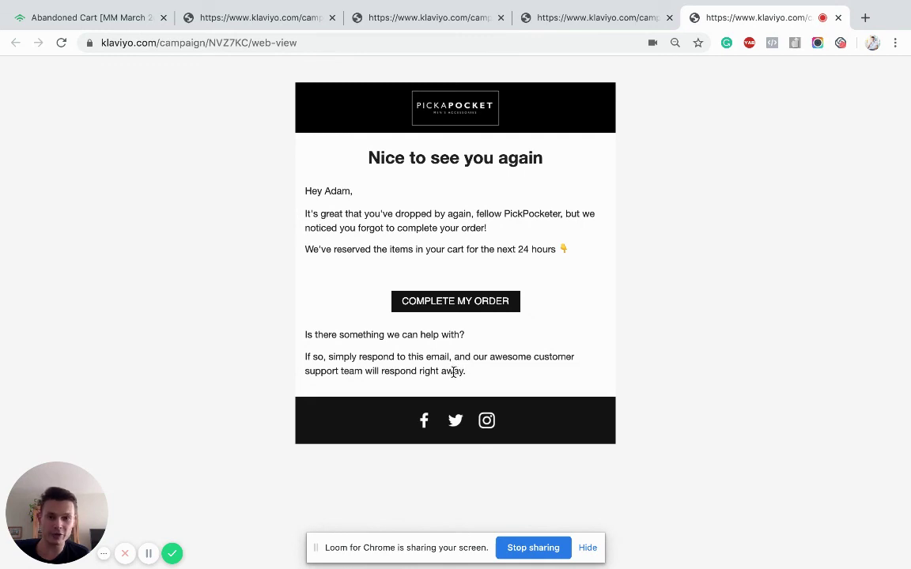
mouse_move(96, 19)
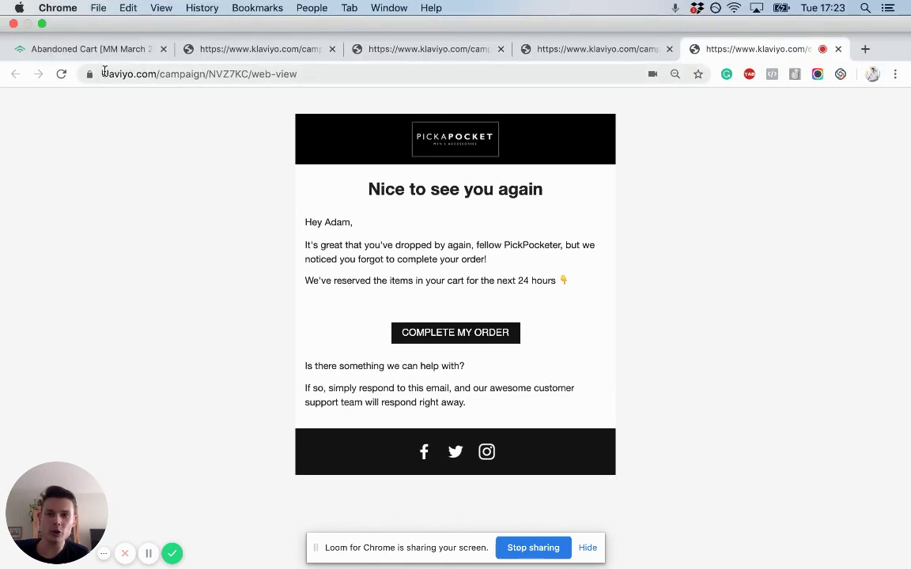
Step: Bring the Checkout Started trigger, conditional split and both email branches back into view
left_click(92, 49)
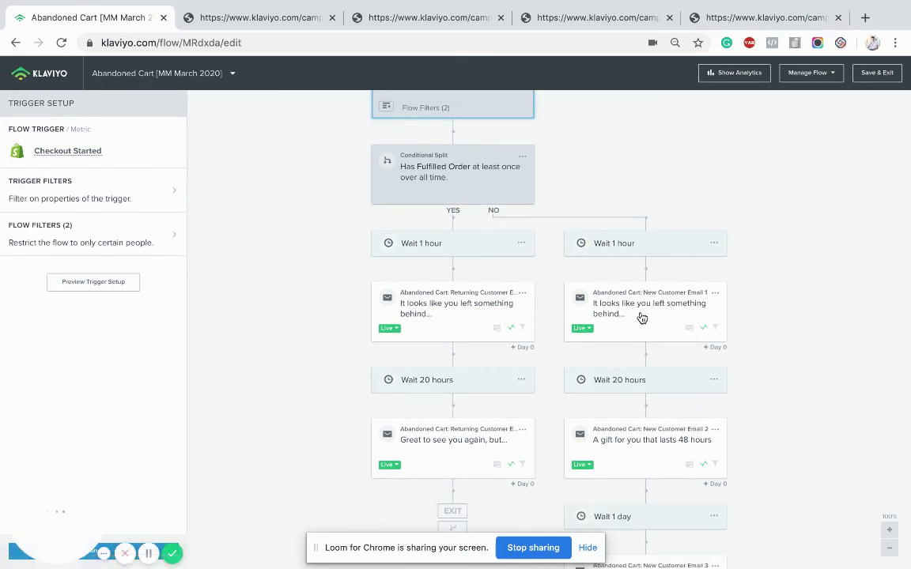
scroll(743, 405, "down", 3)
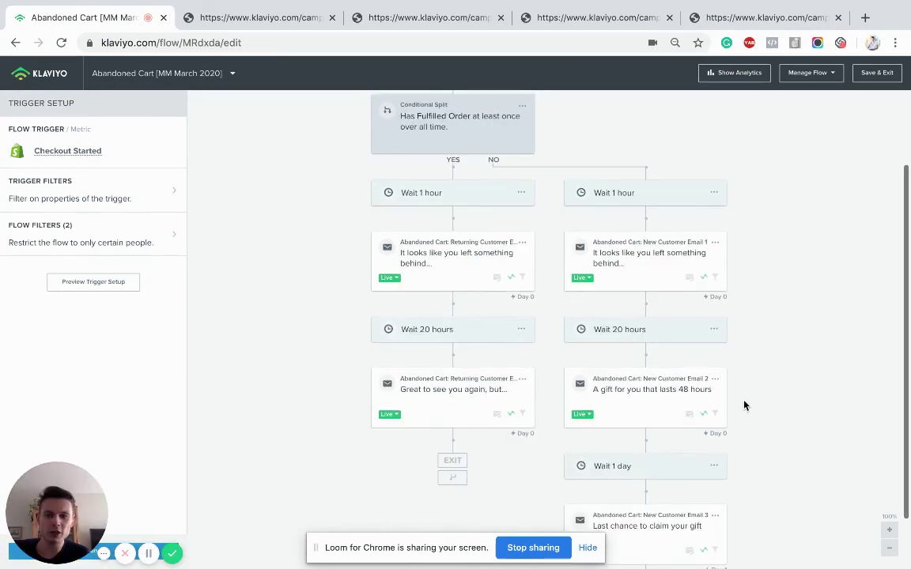
scroll(744, 405, "up", 3)
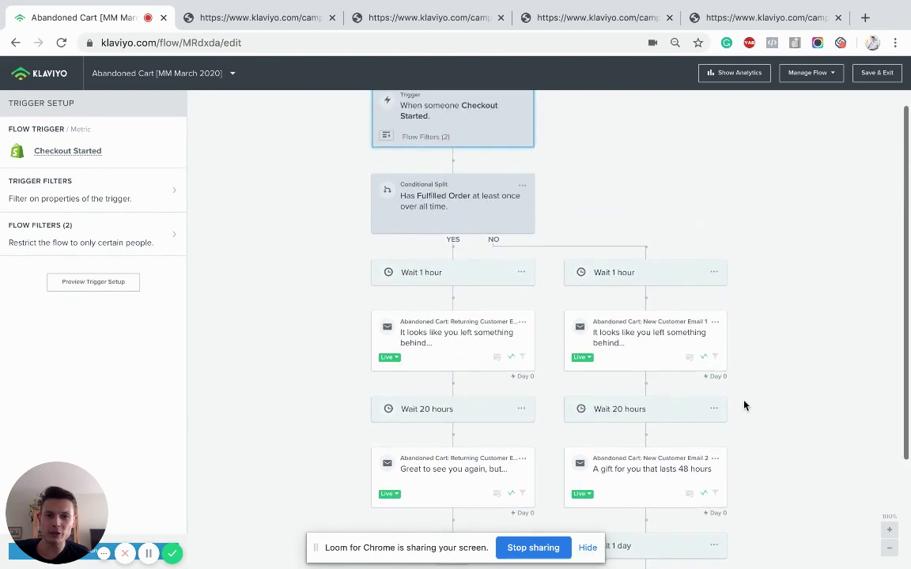